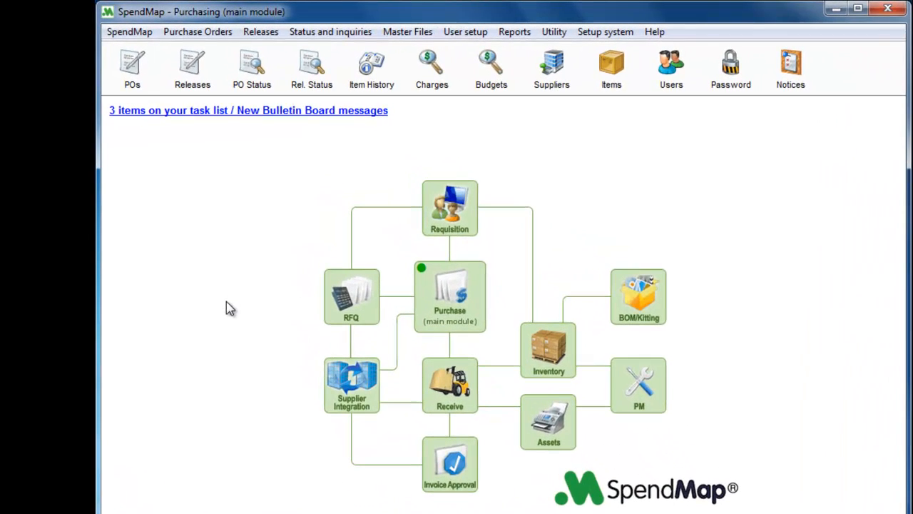
Step: Open the PO Work Area and select the ACME purchase order in the list
{"action": "left_click", "coordinate": [203, 32]}
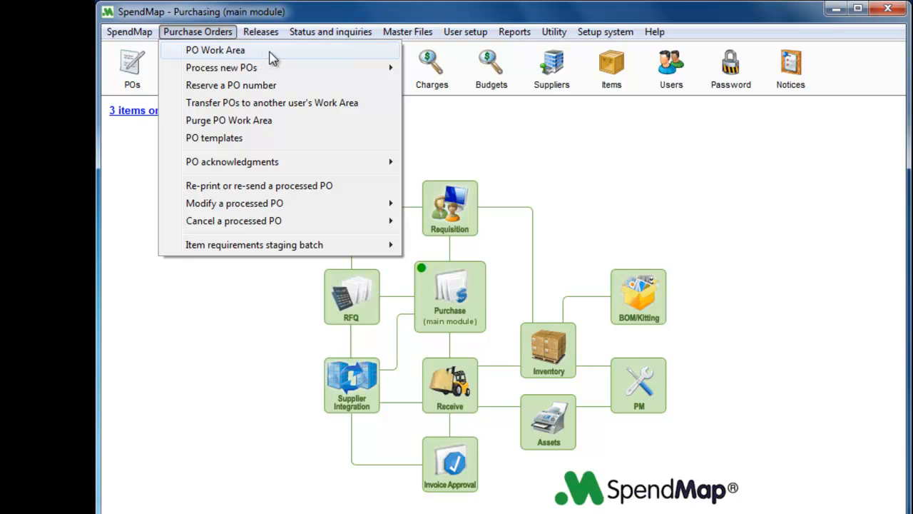
{"action": "left_click", "coordinate": [220, 32]}
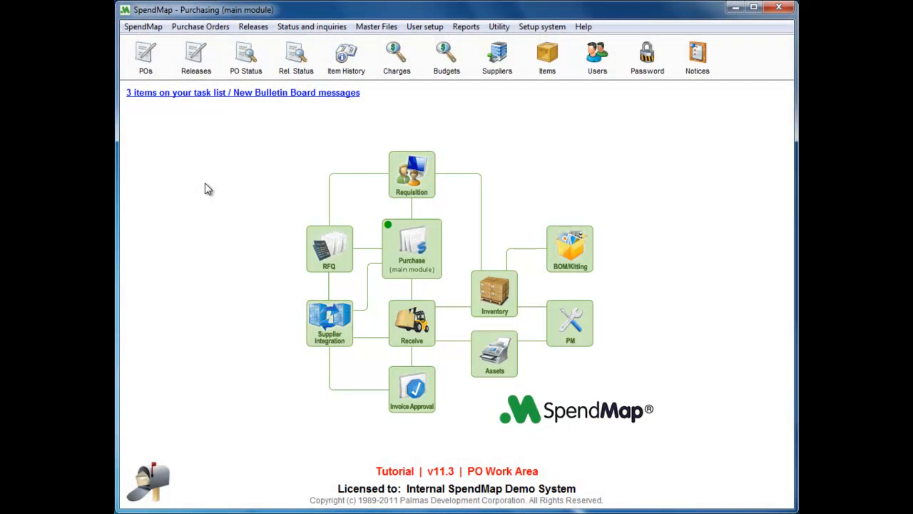
{"action": "left_click", "coordinate": [146, 57]}
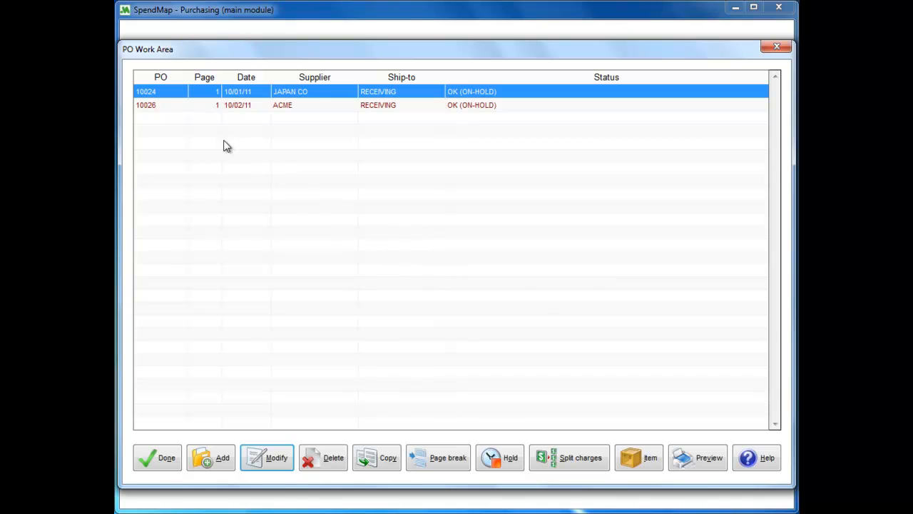
{"action": "left_click", "coordinate": [170, 107]}
{"action": "left_click", "coordinate": [171, 97]}
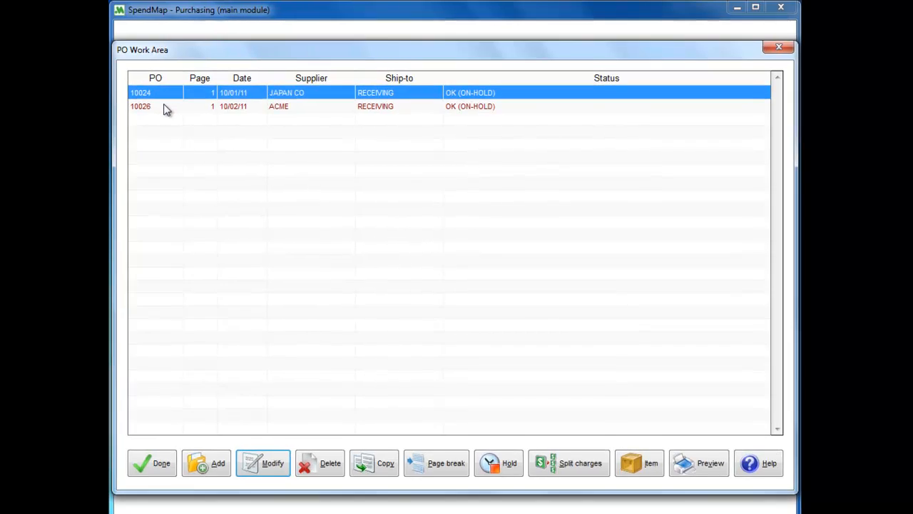
{"action": "left_click", "coordinate": [164, 108]}
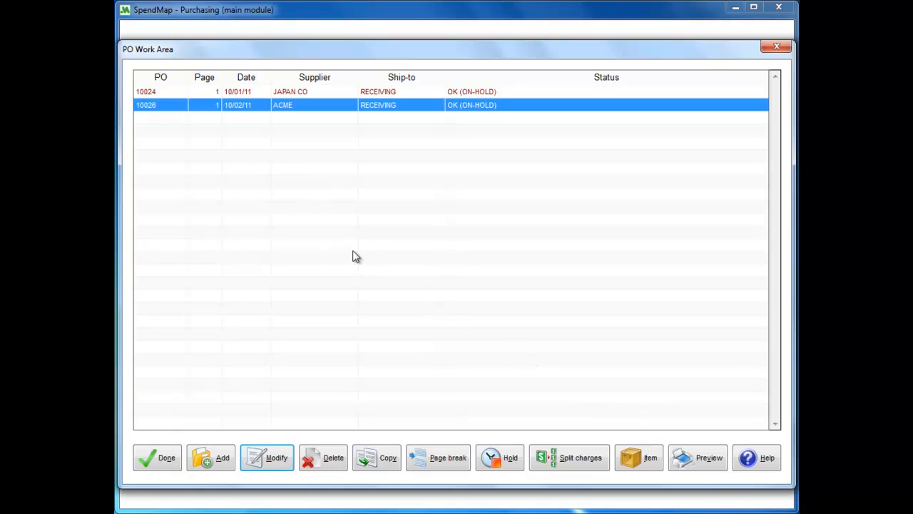
Step: Add a new purchase order using document number set A, the sample PO number set for demo
{"action": "left_click", "coordinate": [223, 458]}
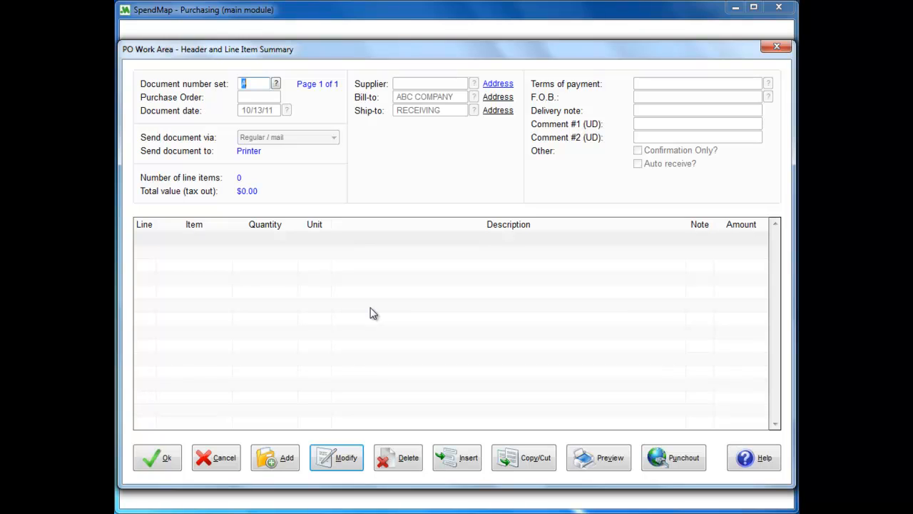
{"action": "left_click", "coordinate": [250, 83]}
{"action": "left_click", "coordinate": [278, 85]}
{"action": "left_click", "coordinate": [258, 105]}
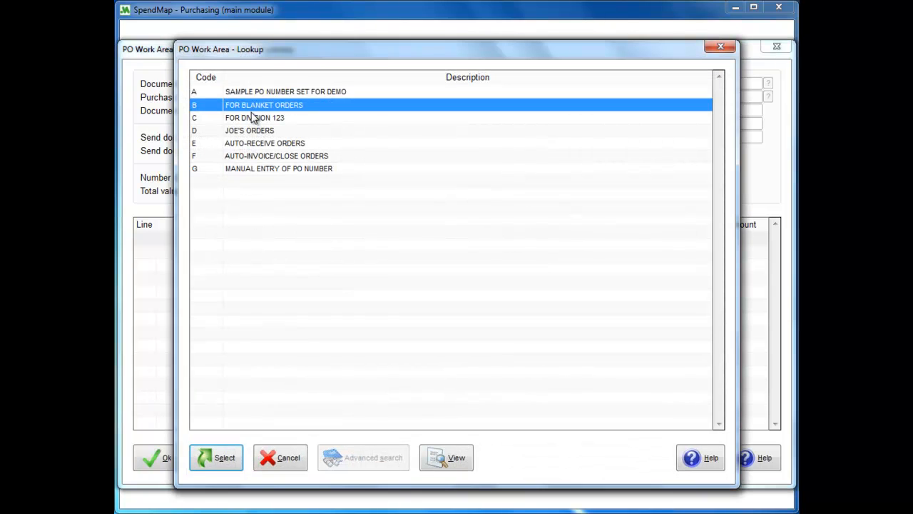
{"action": "left_click", "coordinate": [254, 119]}
{"action": "left_click", "coordinate": [249, 132]}
{"action": "double_click", "coordinate": [250, 93]}
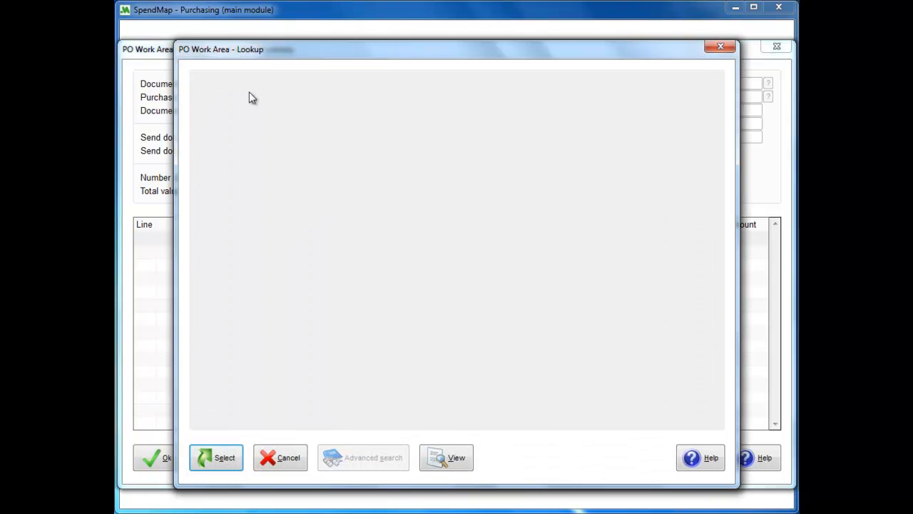
{"action": "left_click", "coordinate": [246, 98]}
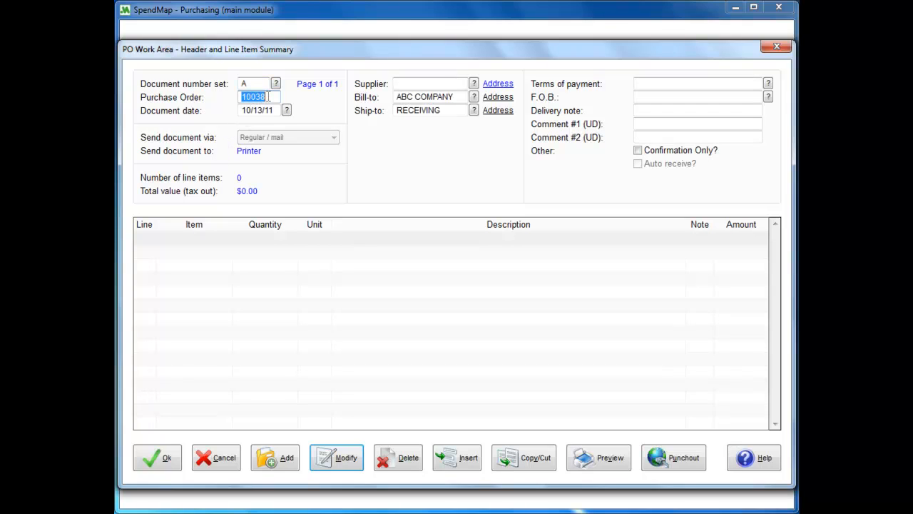
Step: Set the purchase order's supplier to ACME, choosing ACME General Office Supplies from the supplier lookup
{"action": "left_click", "coordinate": [412, 84]}
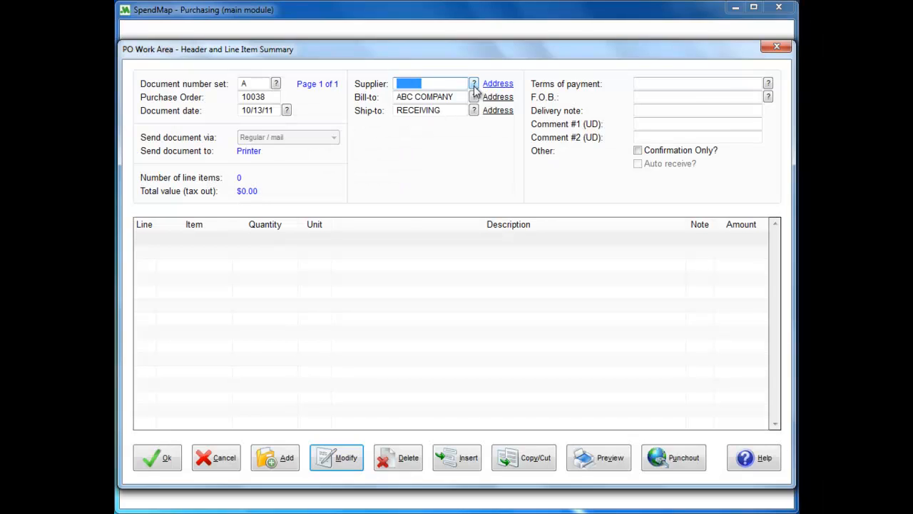
{"action": "left_click", "coordinate": [473, 86]}
{"action": "left_click", "coordinate": [261, 108]}
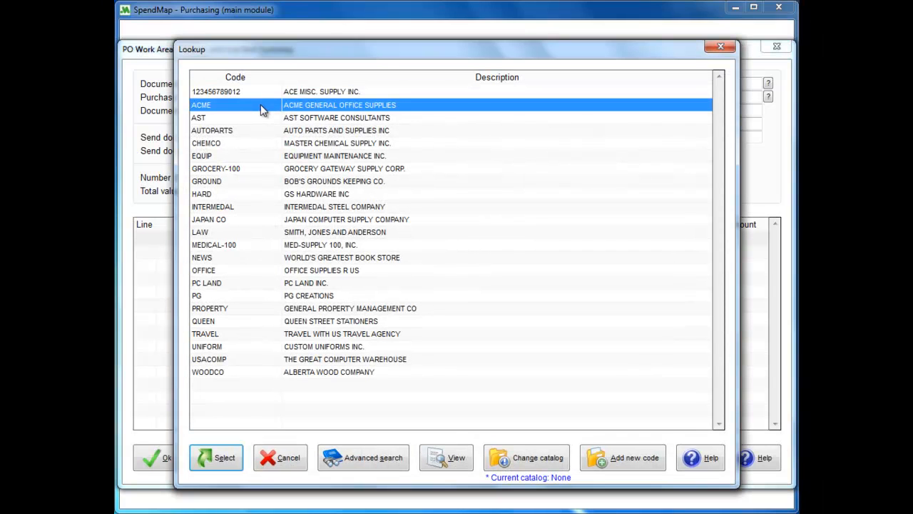
{"action": "double_click", "coordinate": [260, 107]}
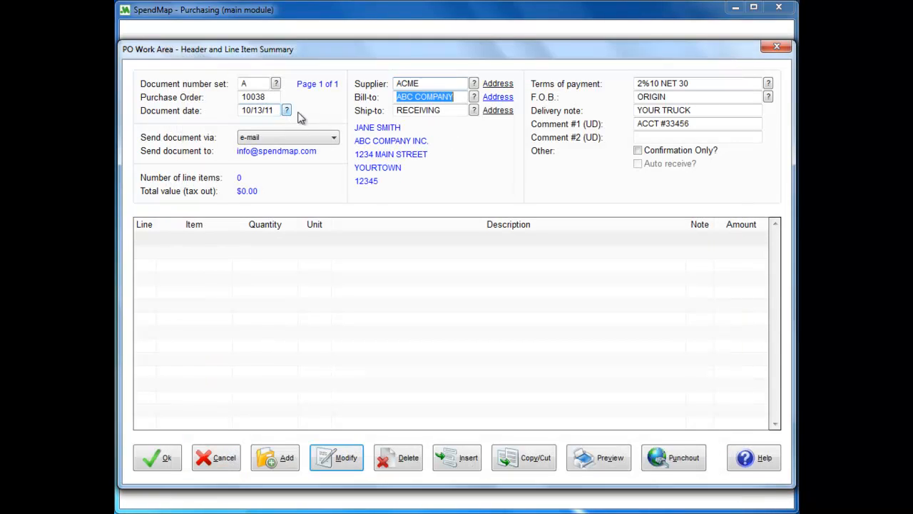
Step: Check the new purchase order's payment terms, document sending method and empty line item list
{"action": "left_click", "coordinate": [681, 85]}
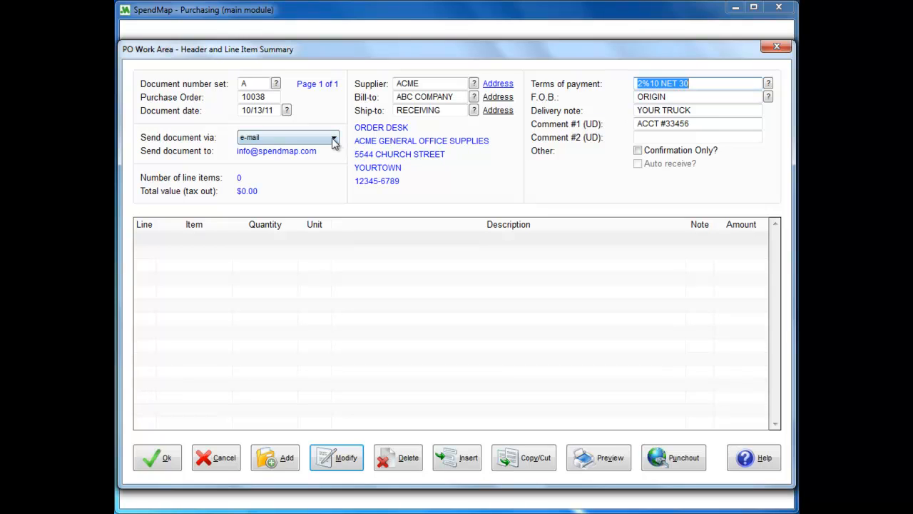
{"action": "left_click", "coordinate": [333, 141]}
{"action": "left_click", "coordinate": [335, 142]}
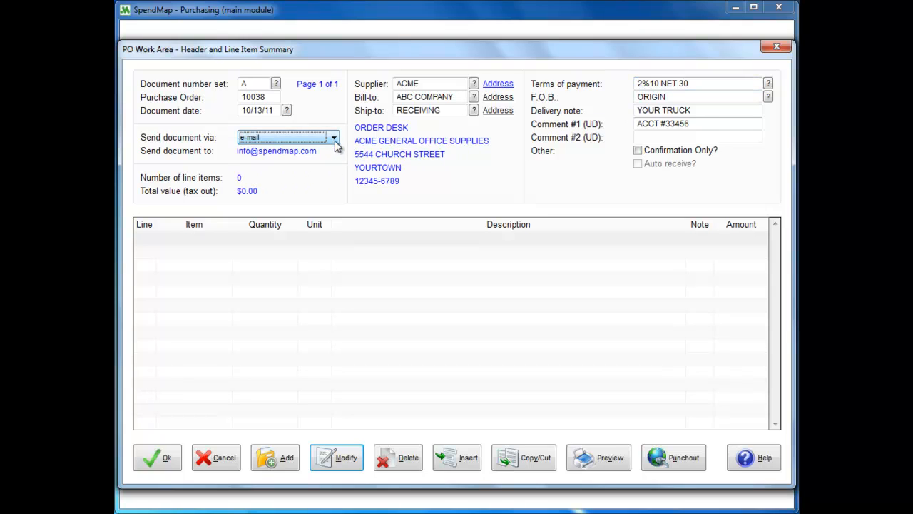
{"action": "left_click", "coordinate": [428, 239]}
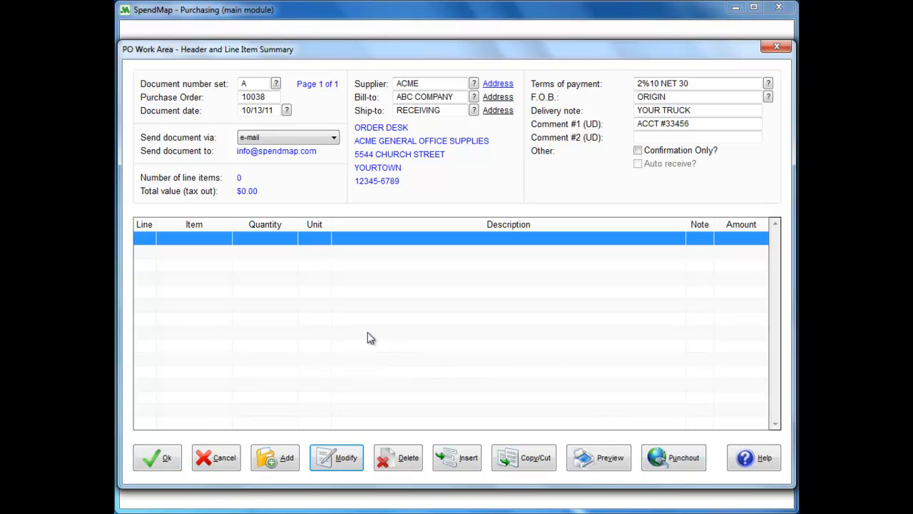
Step: Start a new line item and run an advanced item search limited to supplier ACME
{"action": "left_click", "coordinate": [288, 460]}
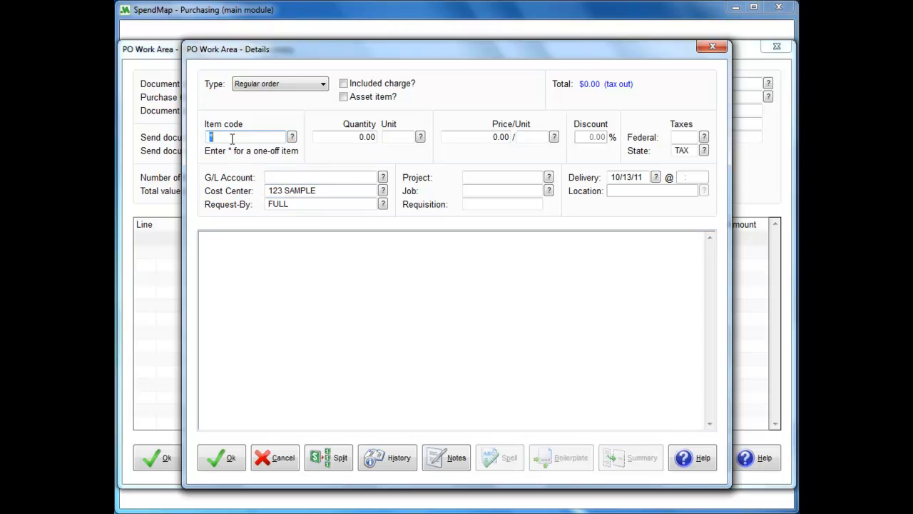
{"action": "left_click", "coordinate": [292, 137]}
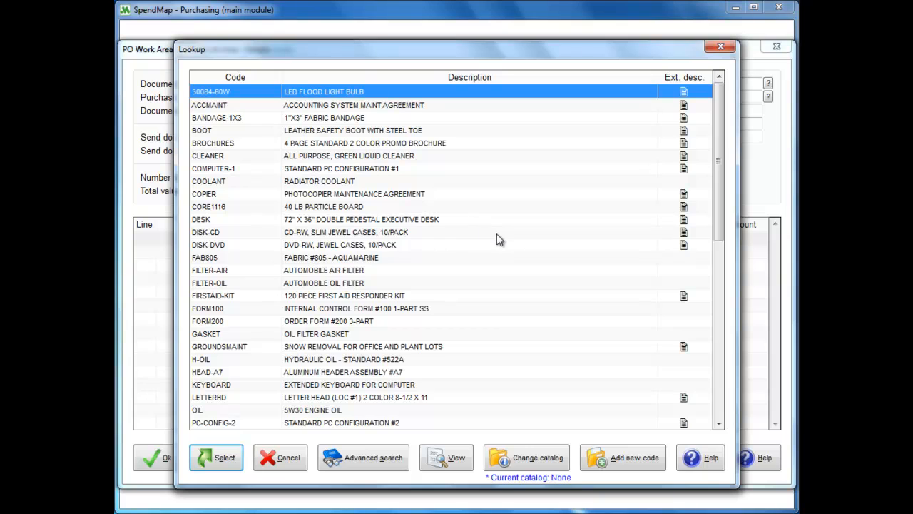
{"action": "left_click", "coordinate": [383, 469]}
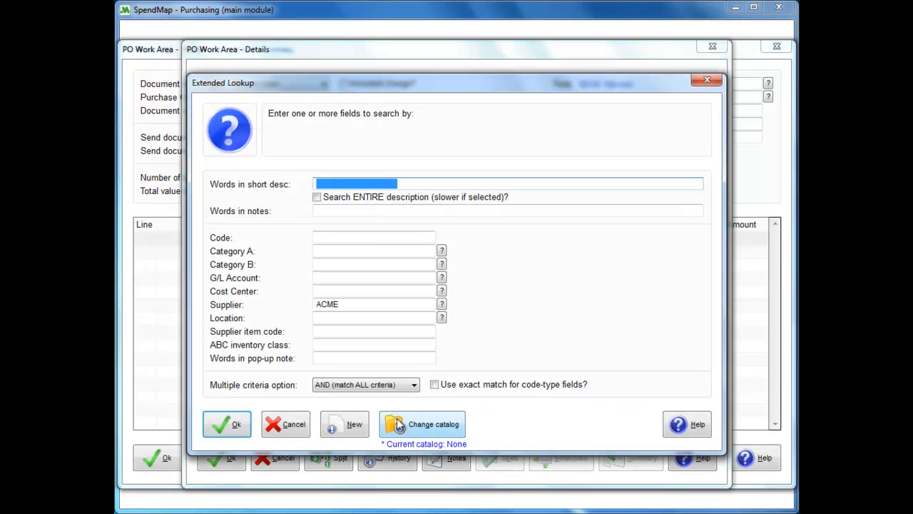
{"action": "left_click", "coordinate": [332, 253]}
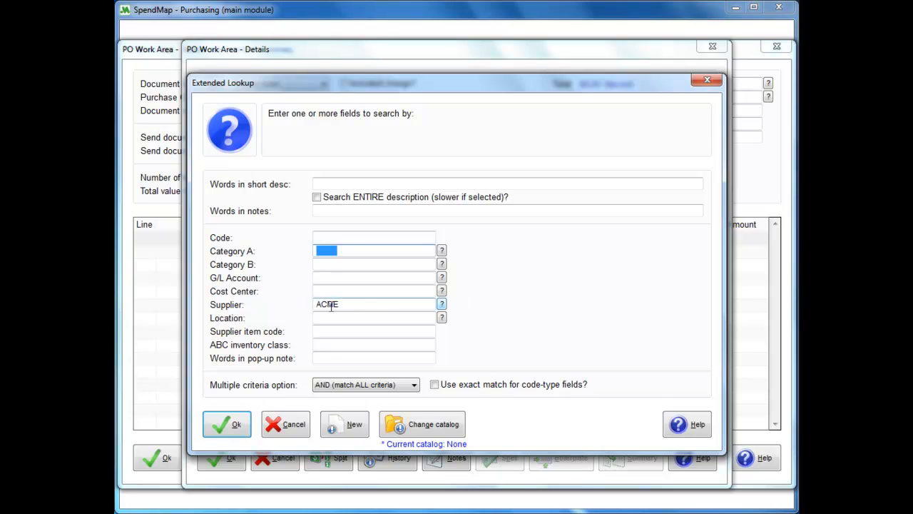
{"action": "mouse_move", "coordinate": [331, 307]}
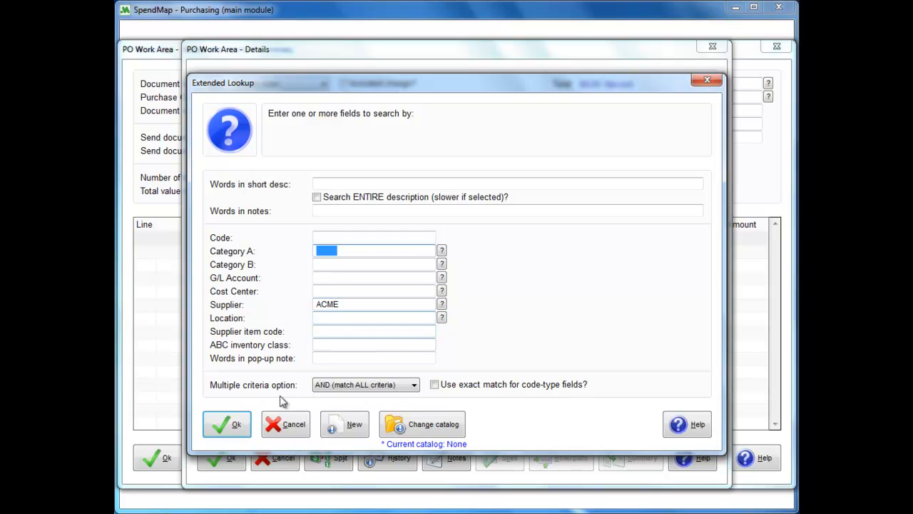
{"action": "left_click", "coordinate": [236, 425]}
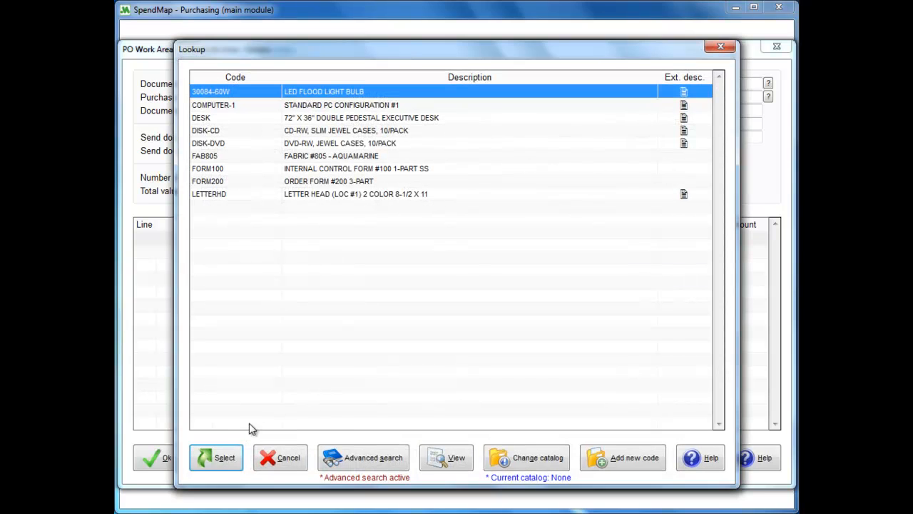
Step: Choose item COMPUTER-1, the standard PC configuration #1, and load its details into the line item
{"action": "left_click", "coordinate": [247, 106]}
{"action": "double_click", "coordinate": [247, 105]}
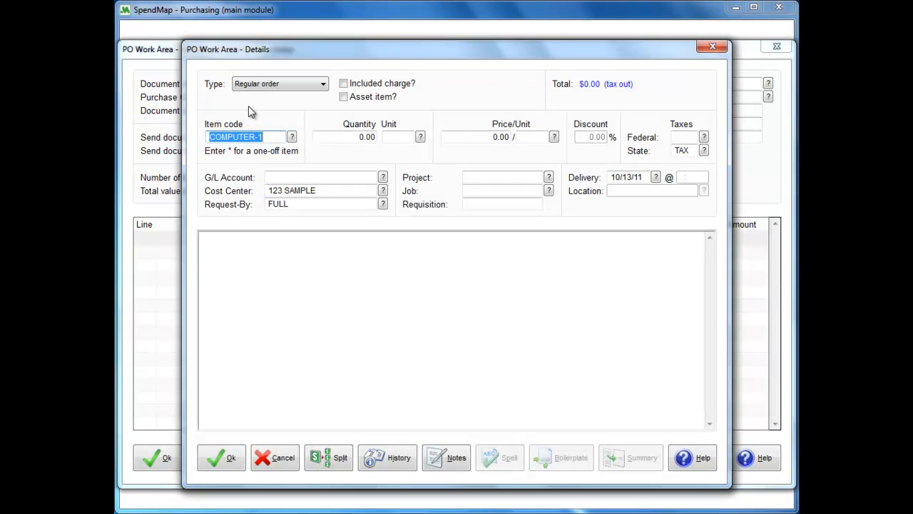
{"action": "key", "text": "Tab"}
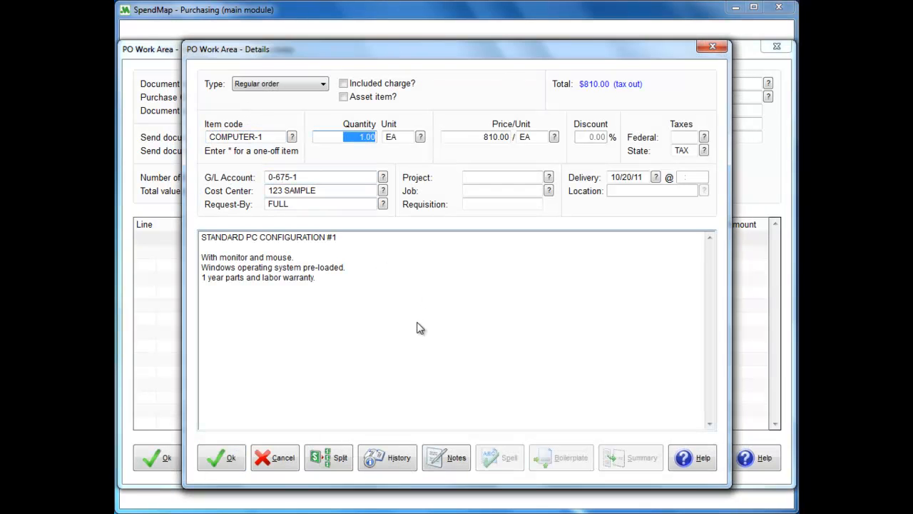
Step: Review the COMPUTER-1 line's price, G/L account, cost center and description text
{"action": "left_click", "coordinate": [492, 137]}
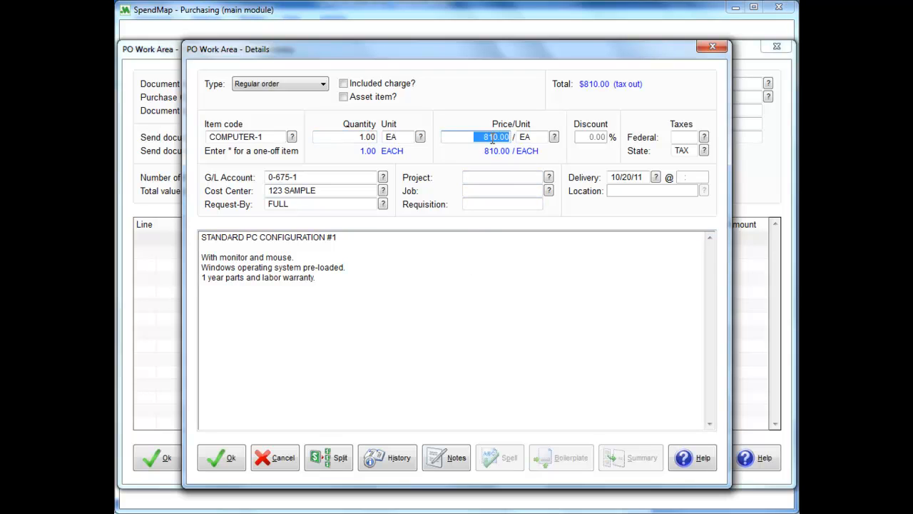
{"action": "left_click", "coordinate": [336, 177]}
{"action": "left_click", "coordinate": [325, 191]}
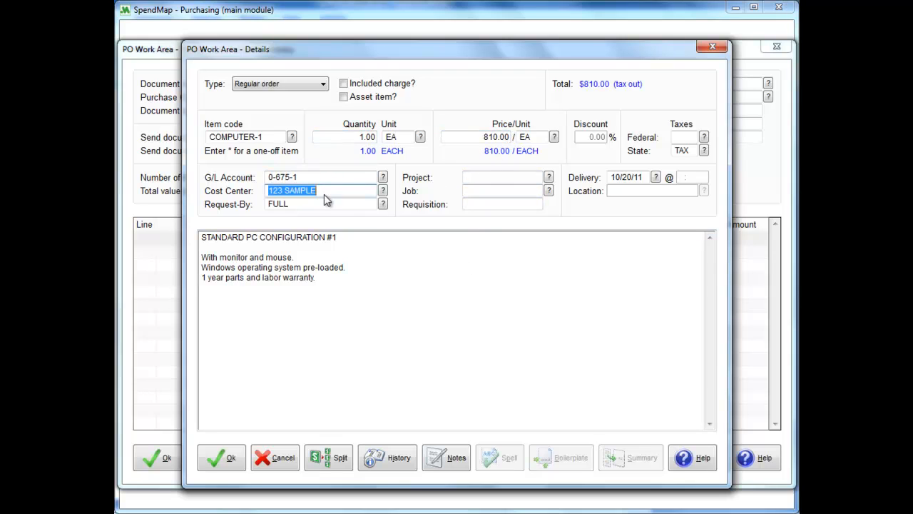
{"action": "left_click_drag", "start_coordinate": [328, 286], "coordinate": [219, 245]}
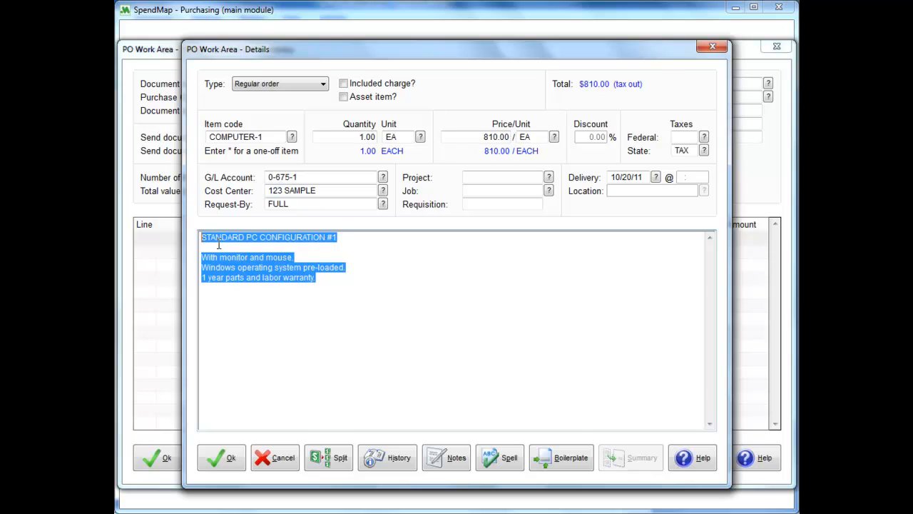
{"action": "left_click", "coordinate": [415, 304]}
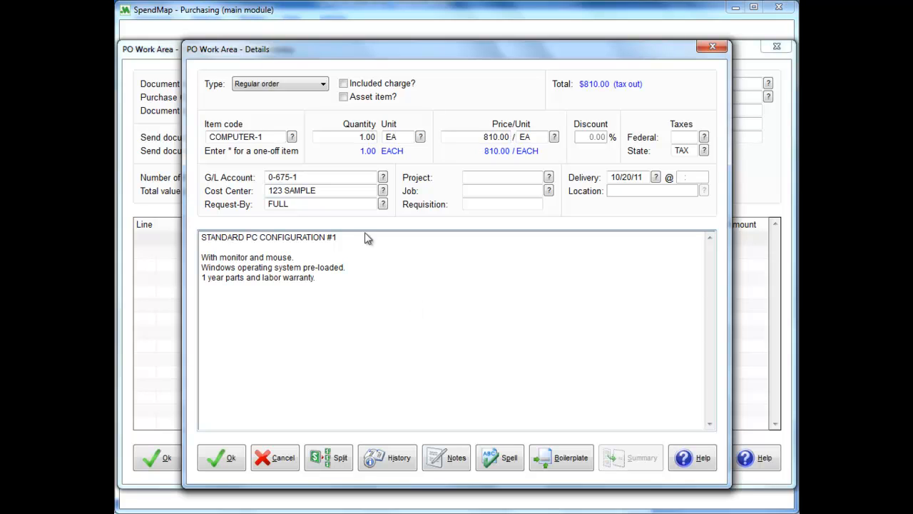
{"action": "left_click", "coordinate": [264, 136]}
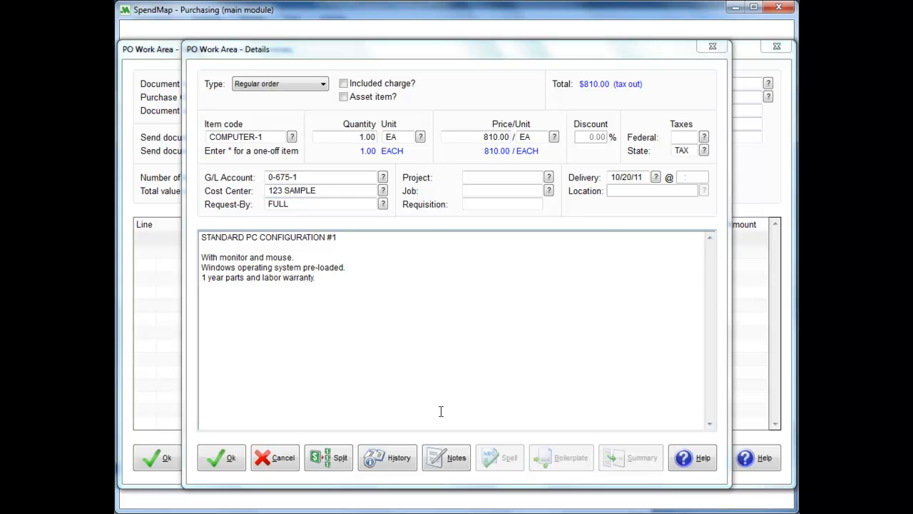
Step: Add the internal note "receiver - call me when this comes in please." to the COMPUTER-1 line and save the line
{"action": "left_click", "coordinate": [455, 461]}
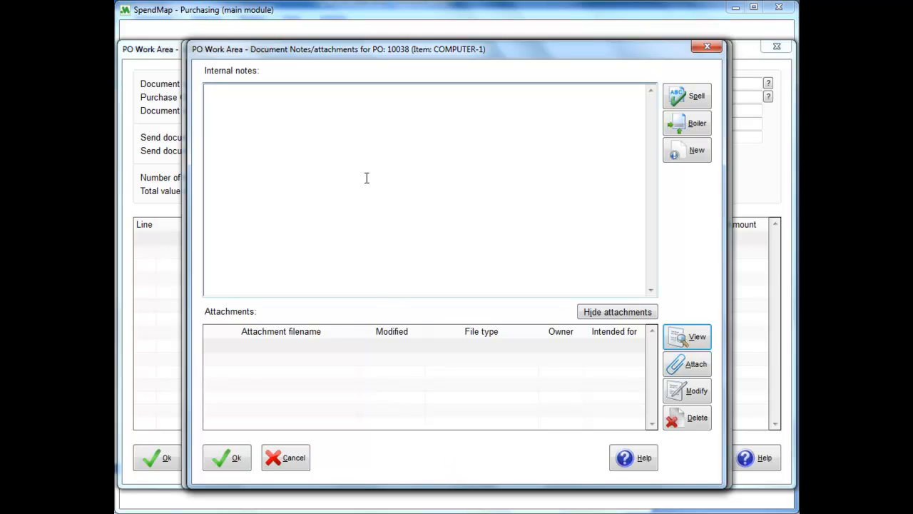
{"action": "type", "text": "receiver - call me when this comes in please."}
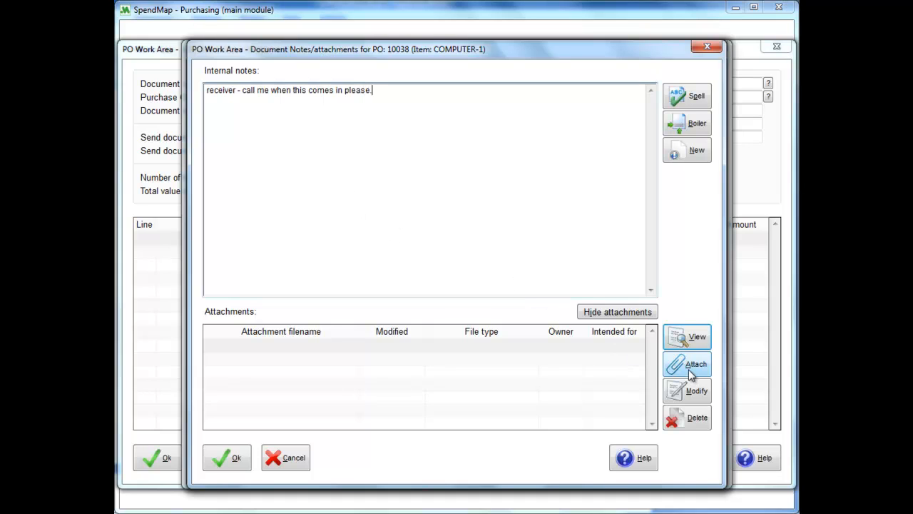
{"action": "left_click", "coordinate": [240, 464]}
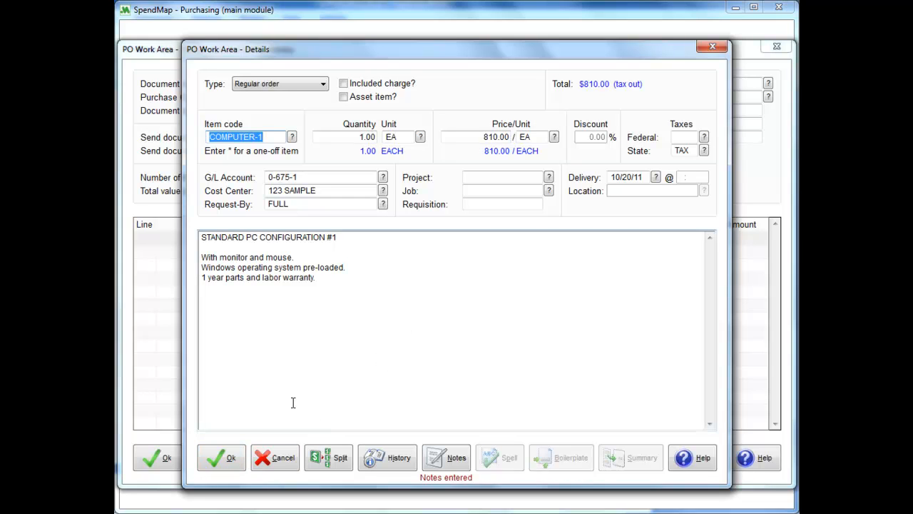
{"action": "left_click", "coordinate": [226, 464]}
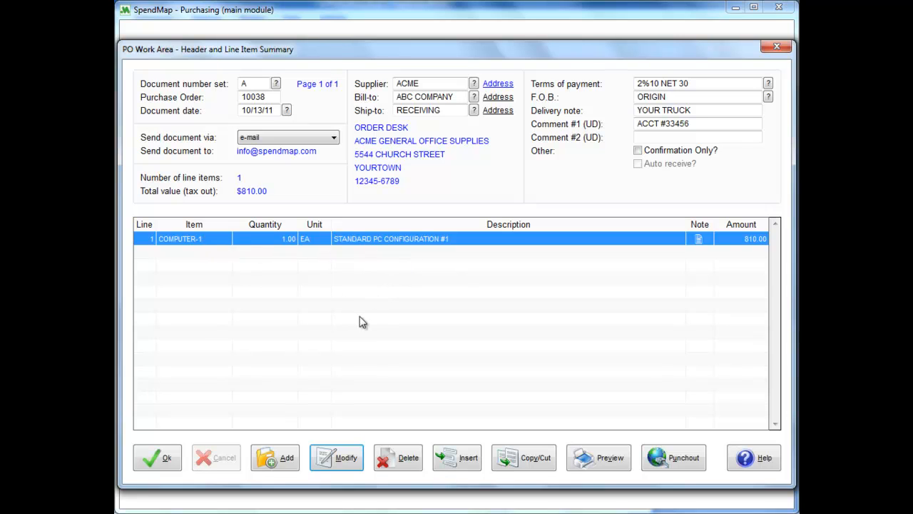
Step: Start a second line item and set its type to Description only
{"action": "left_click", "coordinate": [288, 460]}
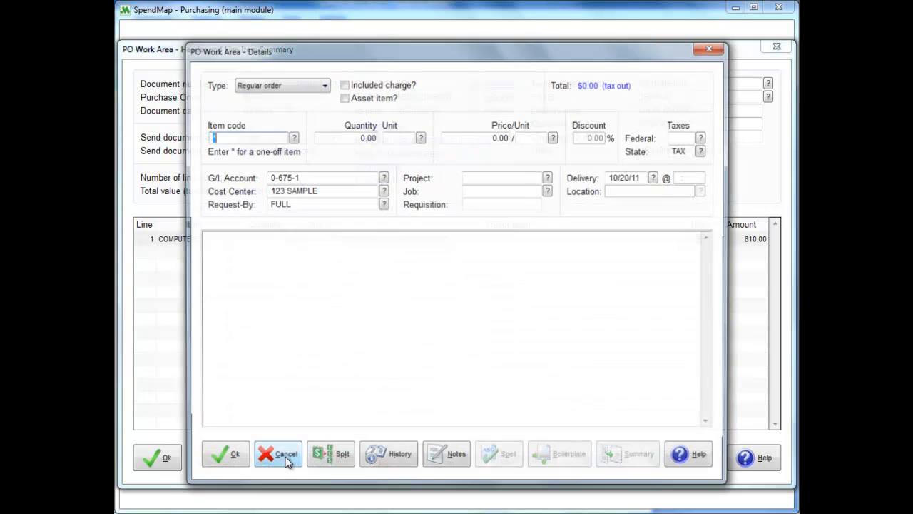
{"action": "left_click", "coordinate": [324, 84]}
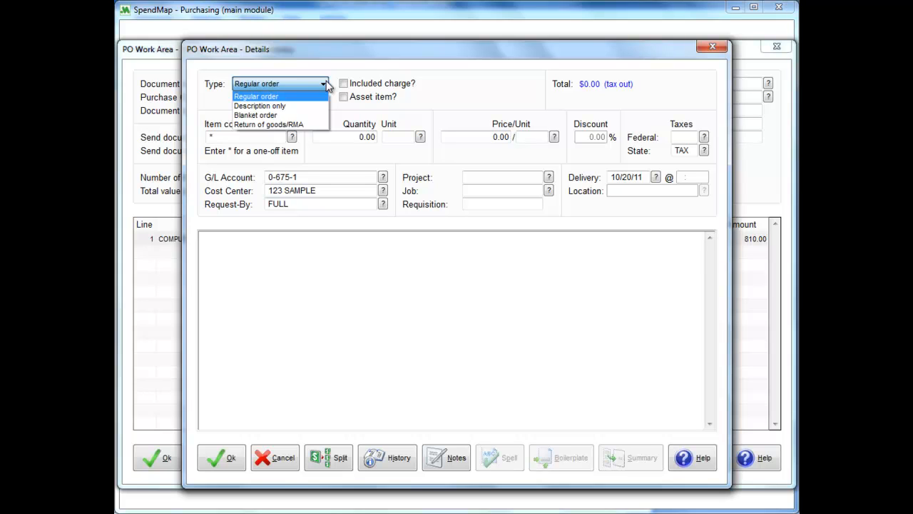
{"action": "left_click", "coordinate": [301, 106]}
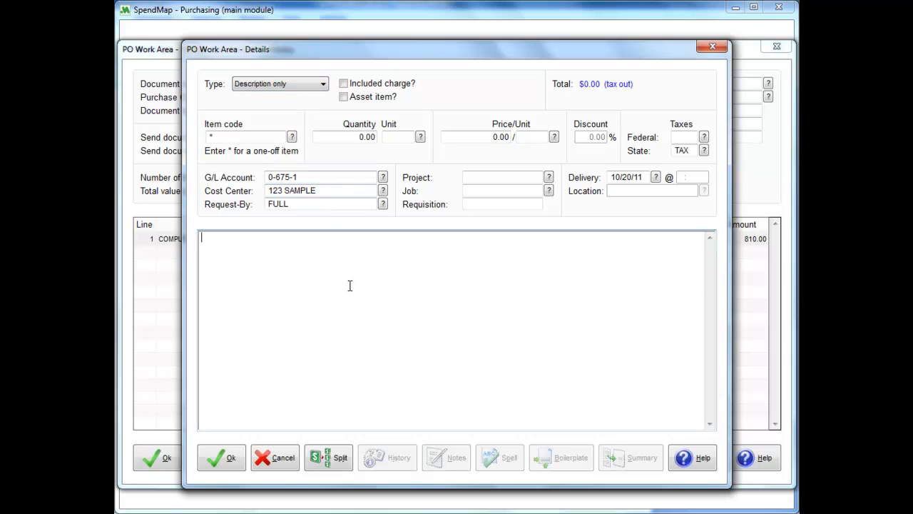
Step: Insert boilerplate BOIL1 as the text of the description-only line and save the line
{"action": "left_click", "coordinate": [582, 464]}
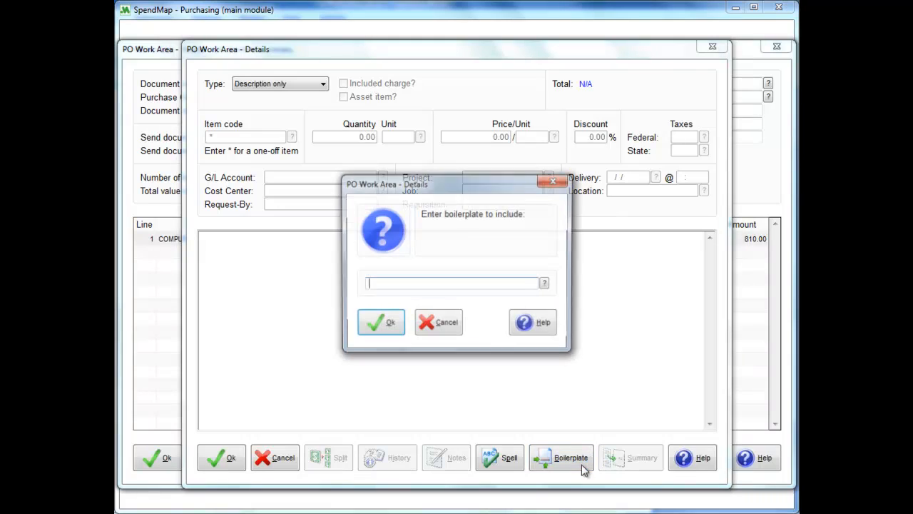
{"action": "left_click", "coordinate": [546, 285]}
{"action": "left_click", "coordinate": [285, 106]}
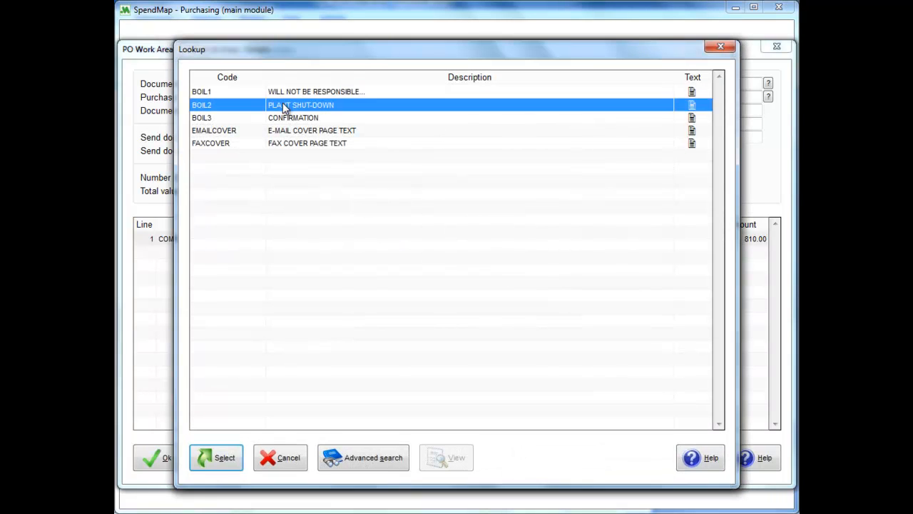
{"action": "left_click", "coordinate": [285, 118]}
{"action": "left_click", "coordinate": [281, 91]}
{"action": "double_click", "coordinate": [281, 91]}
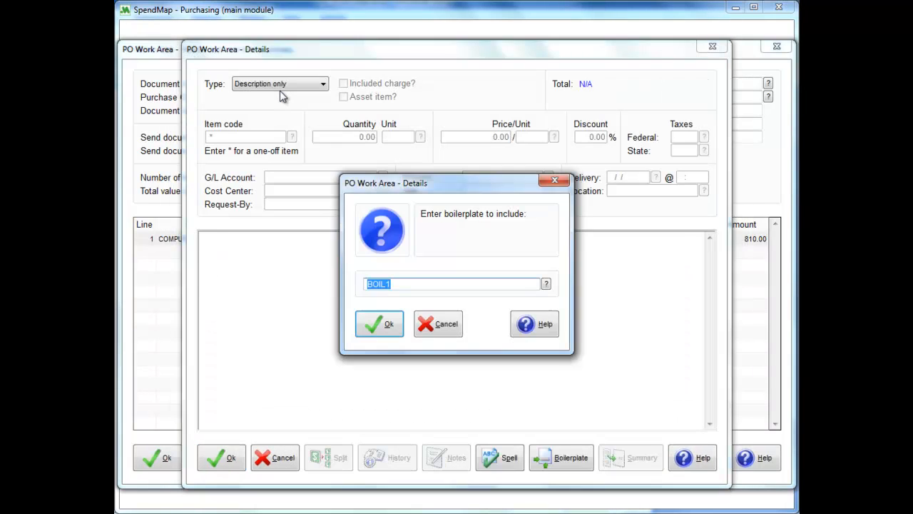
{"action": "key", "text": "Return"}
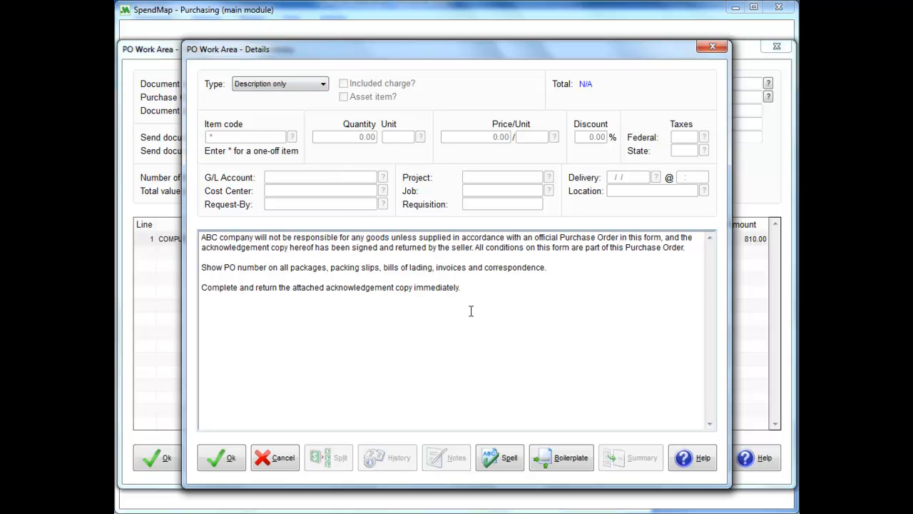
{"action": "left_click", "coordinate": [236, 464]}
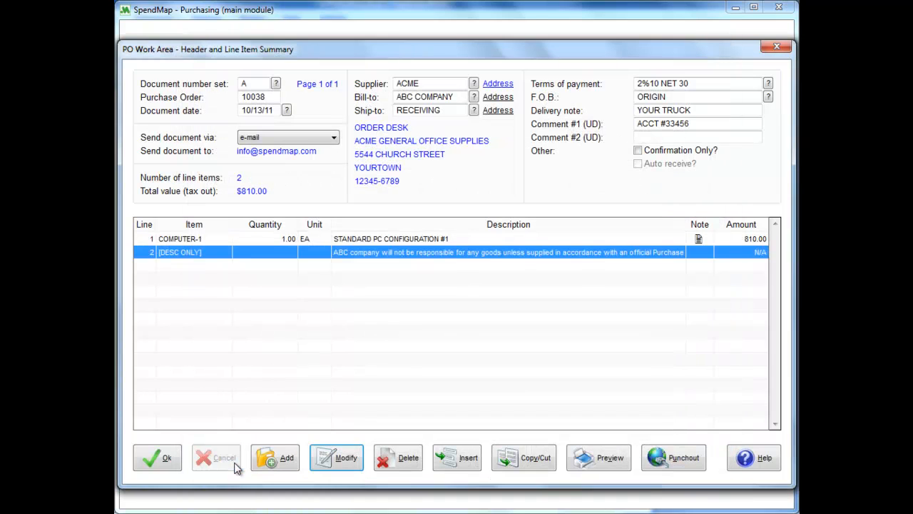
Step: Check the COMPUTER-1 and description-only lines in the summary and save the purchase order
{"action": "left_click", "coordinate": [355, 239]}
{"action": "left_click", "coordinate": [354, 254]}
{"action": "left_click", "coordinate": [165, 459]}
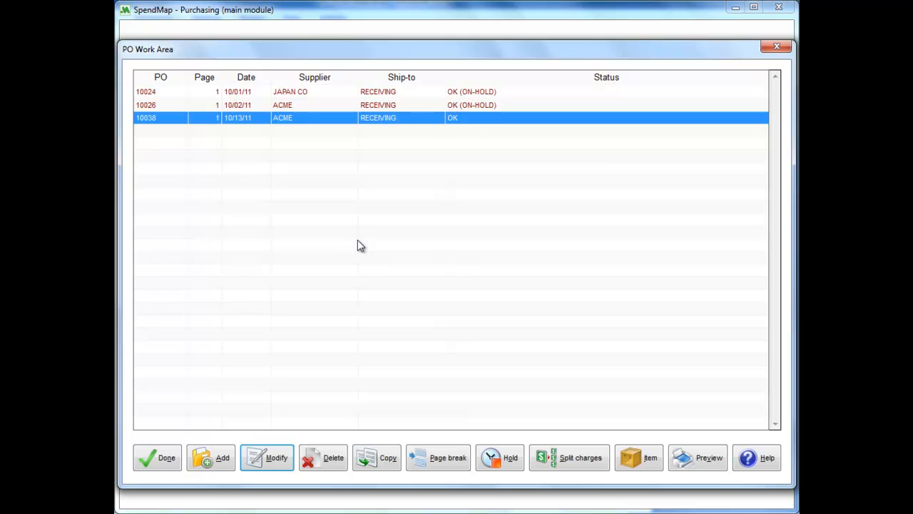
Step: Start a purchase by item for COMPUTER-1, compare standard suppliers ACME, JAPAN CO and PC LAND, and leave without selecting one
{"action": "left_click", "coordinate": [650, 460]}
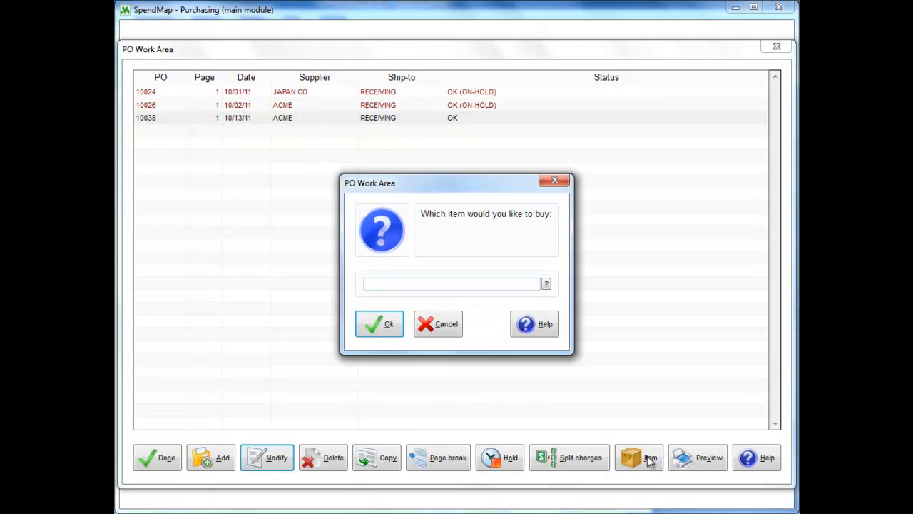
{"action": "left_click", "coordinate": [545, 285]}
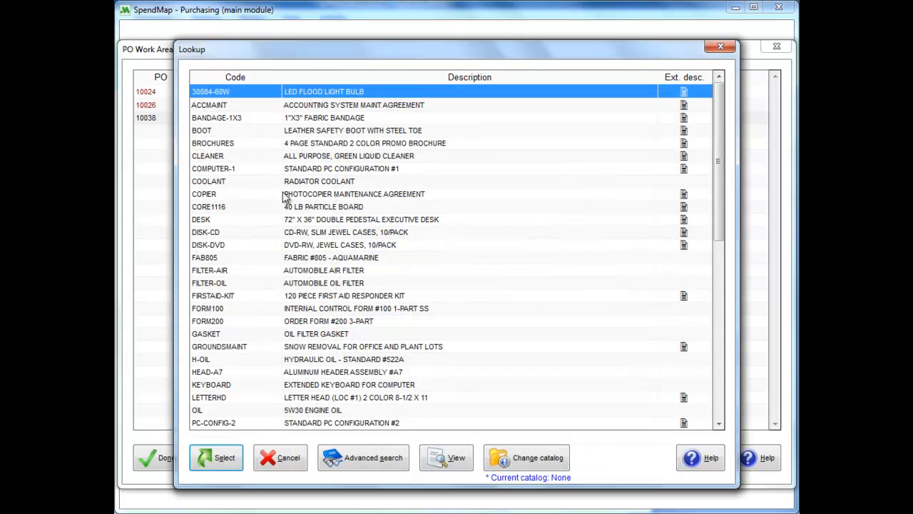
{"action": "double_click", "coordinate": [247, 169]}
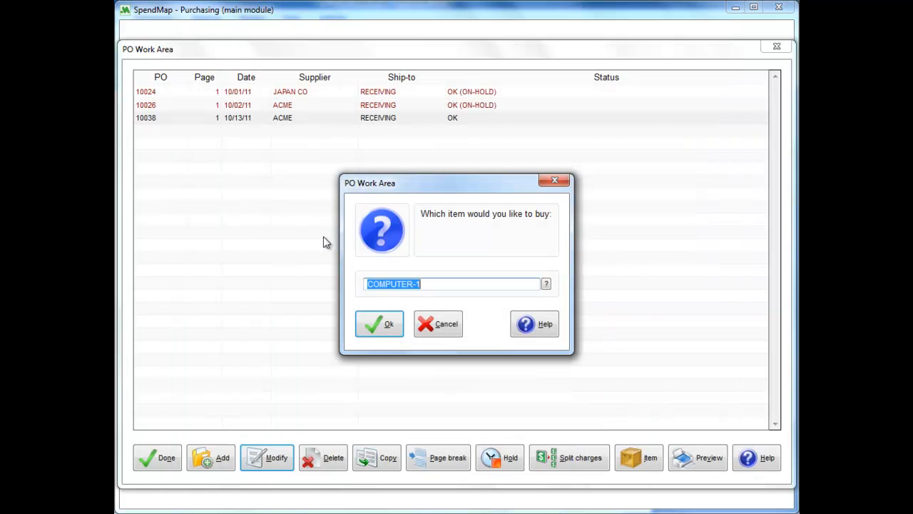
{"action": "left_click", "coordinate": [371, 321]}
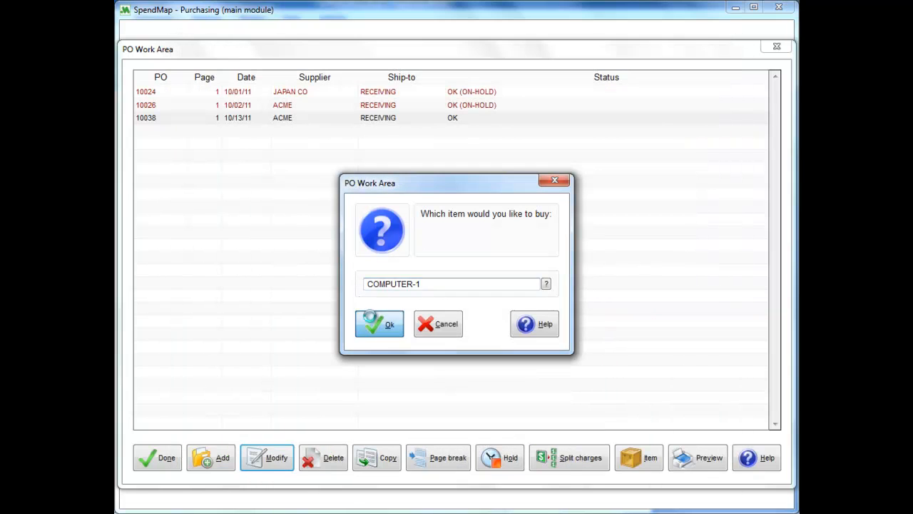
{"action": "left_click", "coordinate": [291, 225]}
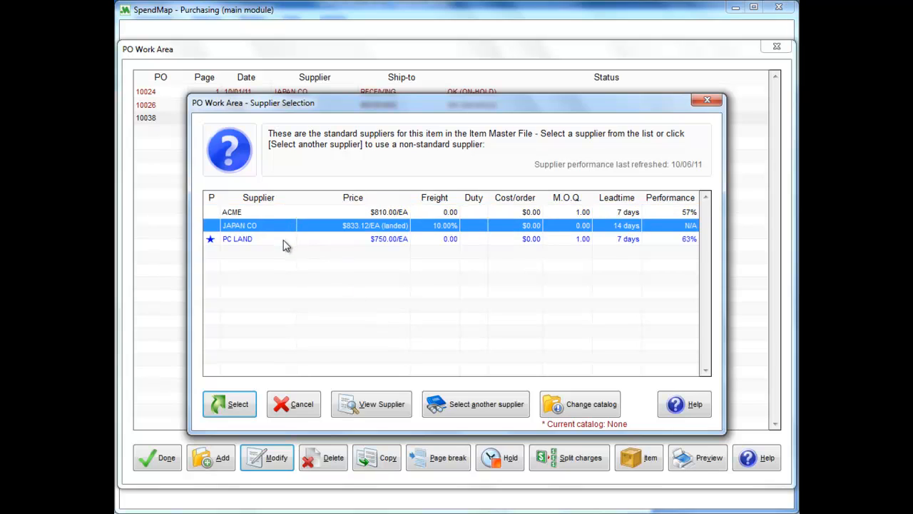
{"action": "left_click", "coordinate": [283, 240]}
{"action": "left_click", "coordinate": [284, 217]}
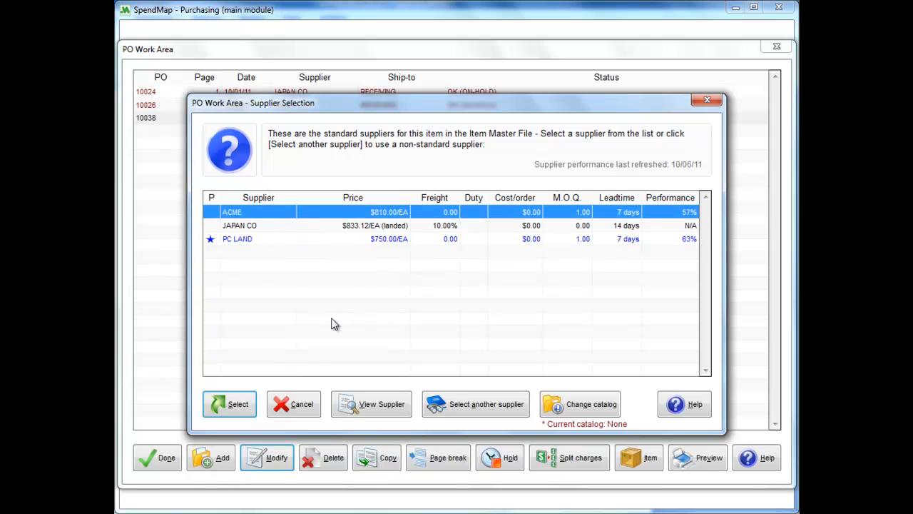
{"action": "left_click", "coordinate": [300, 405]}
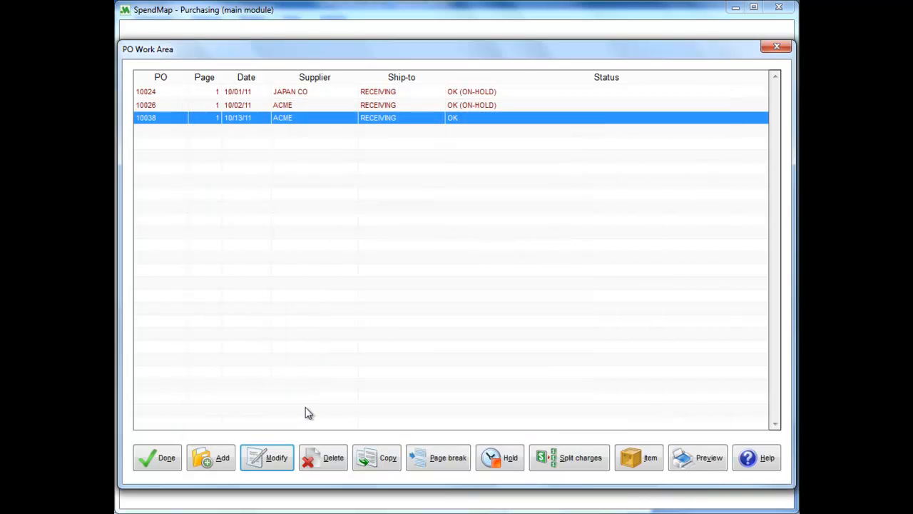
Step: View the available sources for copying a purchase order and leave without copying
{"action": "left_click", "coordinate": [388, 460]}
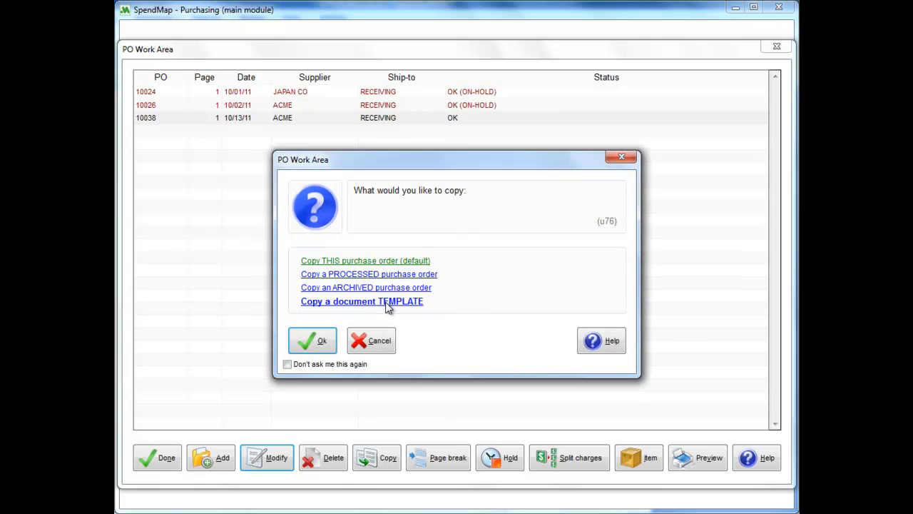
{"action": "left_click", "coordinate": [385, 345]}
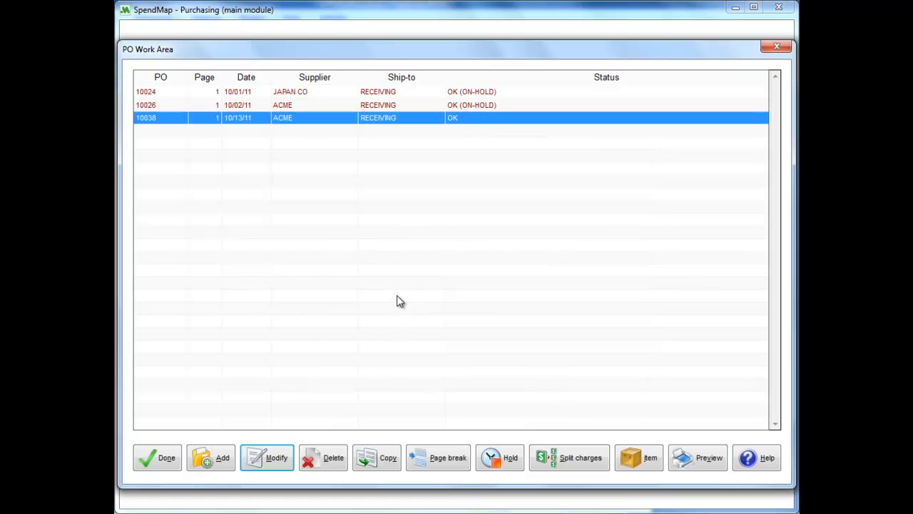
Step: Finish in the PO Work Area and postpone processing of the new purchase orders
{"action": "left_click", "coordinate": [175, 465]}
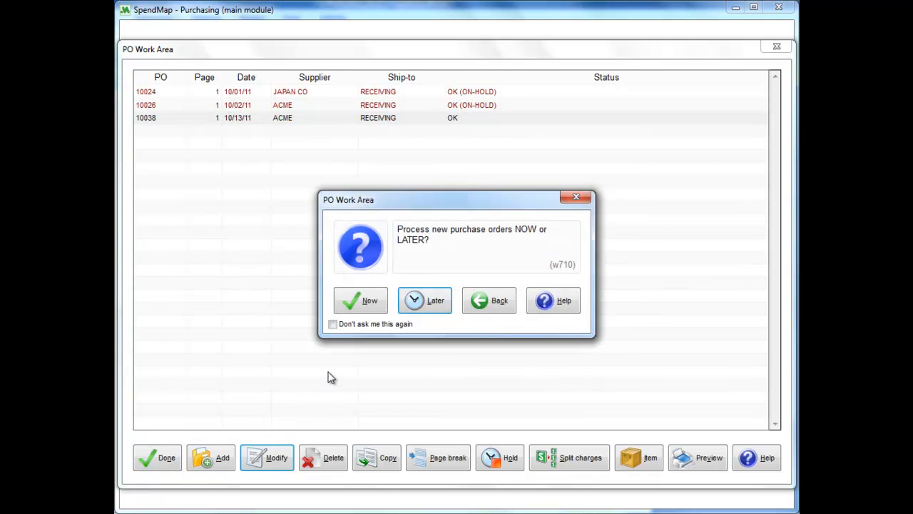
{"action": "left_click", "coordinate": [435, 303]}
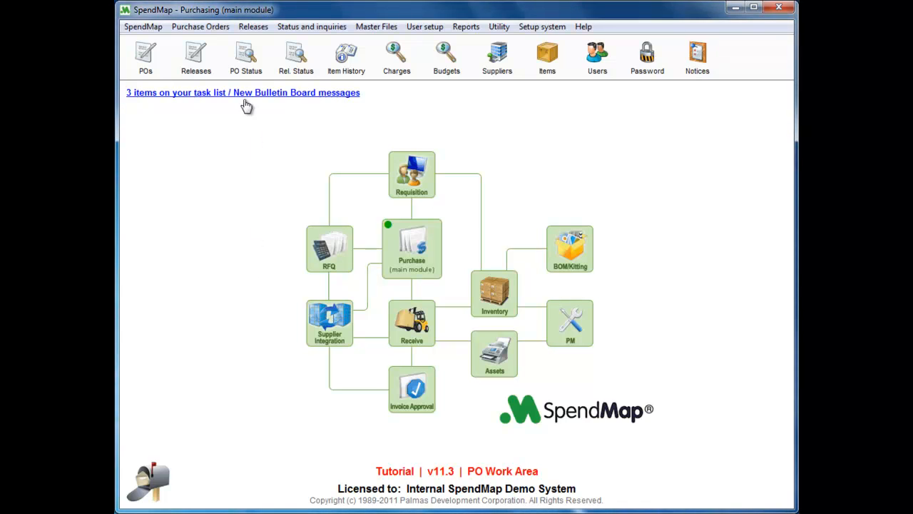
Step: Open the list of purchase order commands in the main module
{"action": "left_click", "coordinate": [225, 27]}
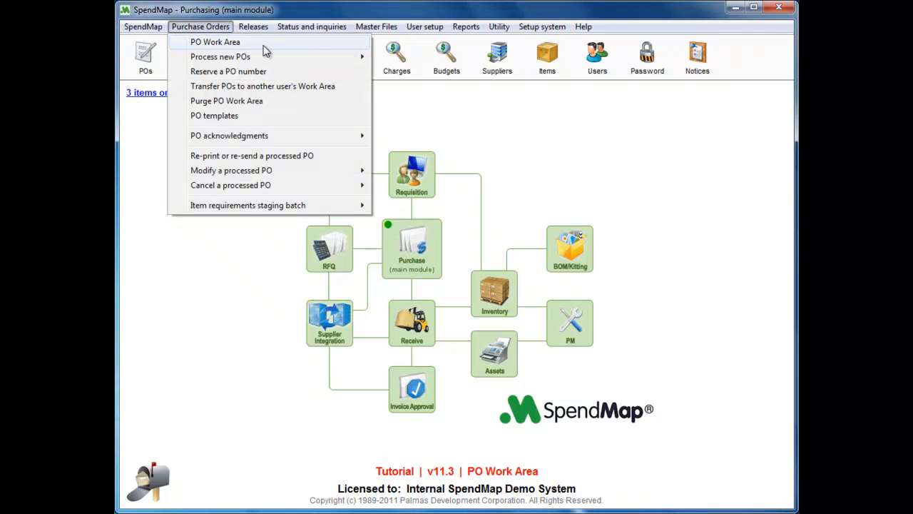